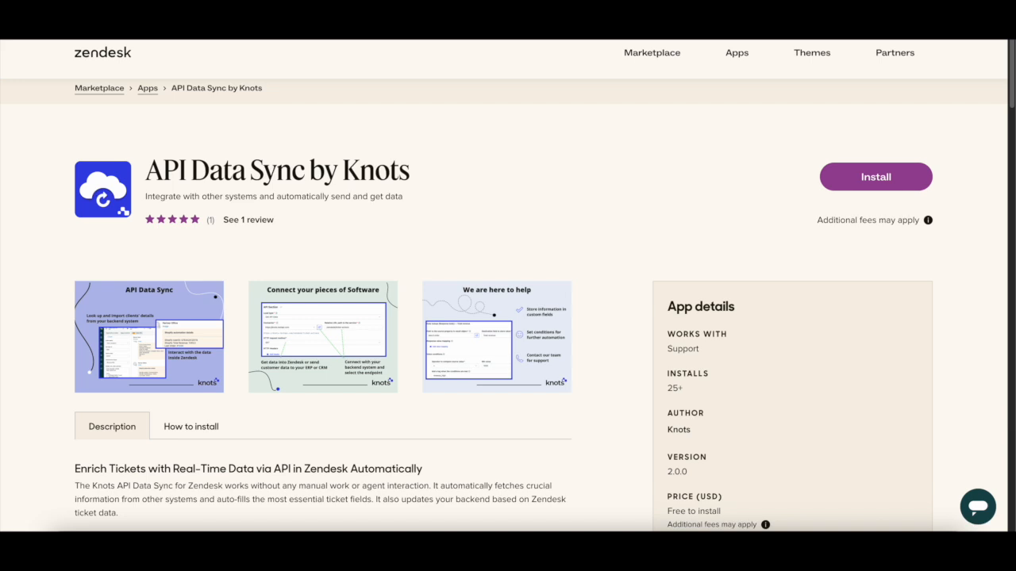
Start installing API Data Sync by Knots from the Zendesk Marketplace for the chosen Zendesk account.
{"action": "left_click", "coordinate": [877, 176]}
{"action": "left_click", "coordinate": [468, 356]}
{"action": "left_click", "coordinate": [484, 377]}
{"action": "left_click", "coordinate": [514, 398]}
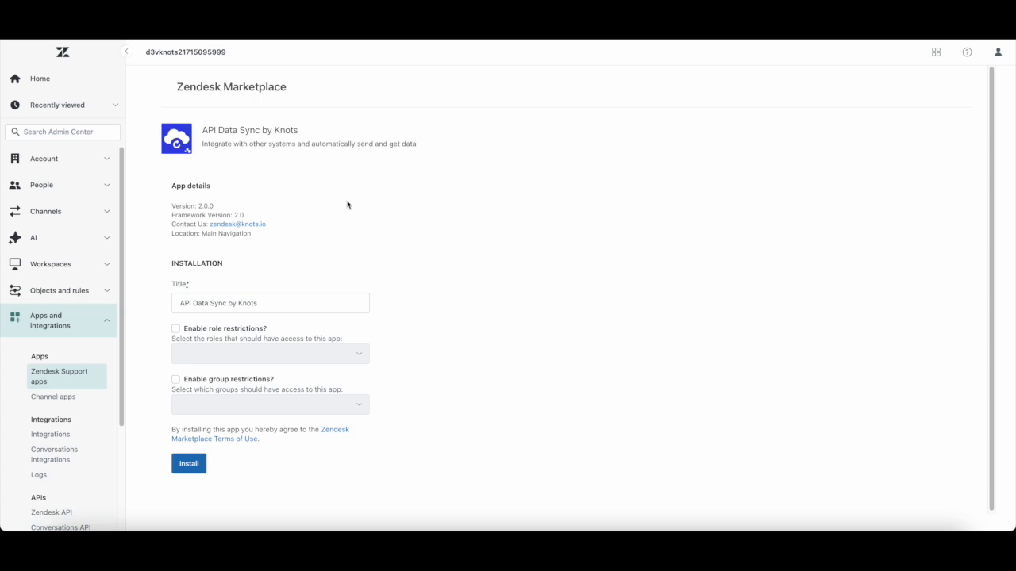
{"action": "left_click", "coordinate": [198, 330]}
{"action": "left_click", "coordinate": [208, 355]}
{"action": "left_click", "coordinate": [454, 343]}
{"action": "left_click", "coordinate": [175, 380]}
{"action": "left_click", "coordinate": [266, 397]}
{"action": "left_click", "coordinate": [223, 381]}
{"action": "left_click", "coordinate": [227, 330]}
Install the app without role or group restrictions and open API Data Sync by Knots in Zendesk Support.
{"action": "left_click", "coordinate": [196, 468]}
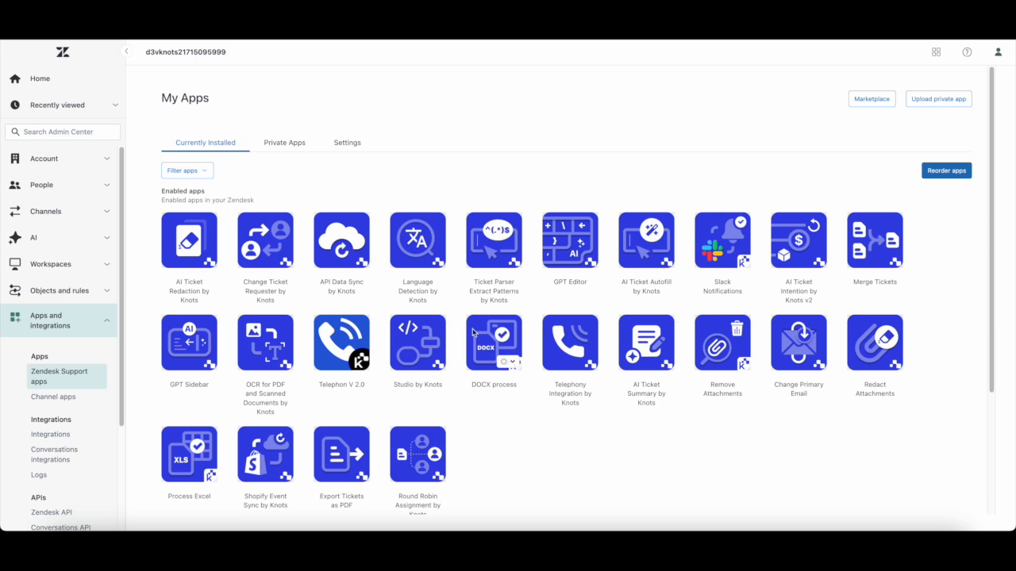
{"action": "left_click", "coordinate": [941, 56]}
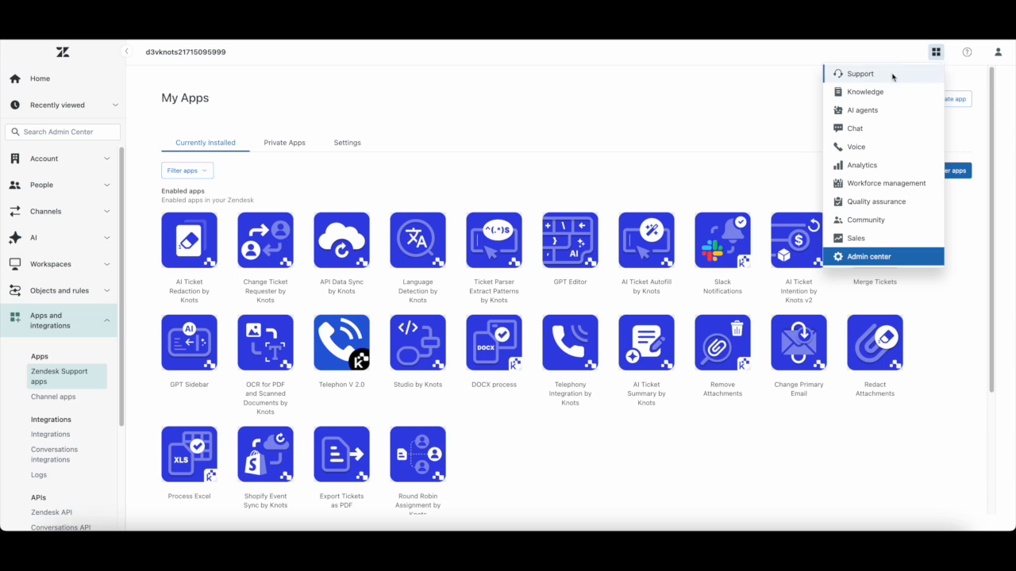
{"action": "left_click", "coordinate": [861, 74]}
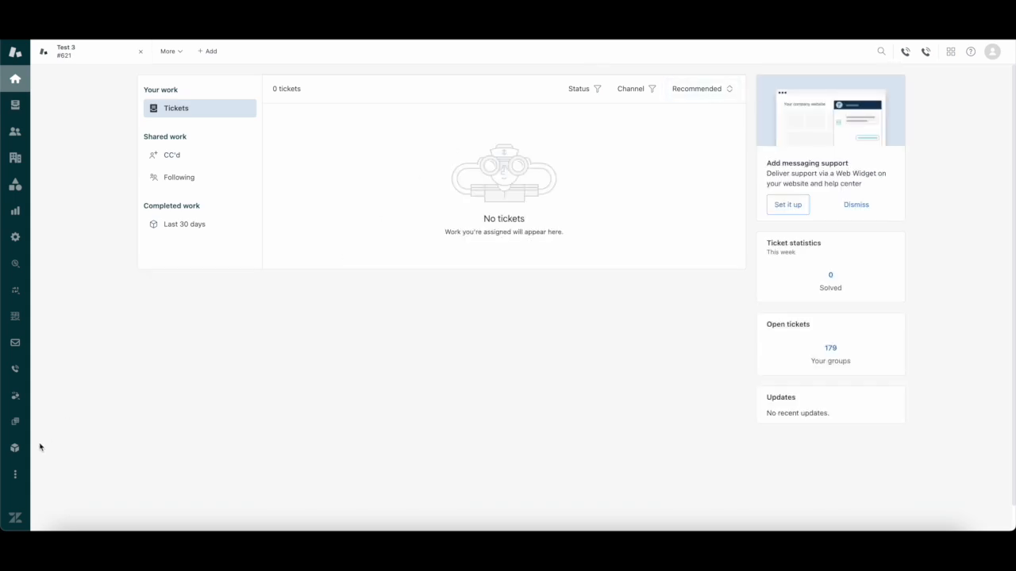
{"action": "left_click", "coordinate": [15, 475]}
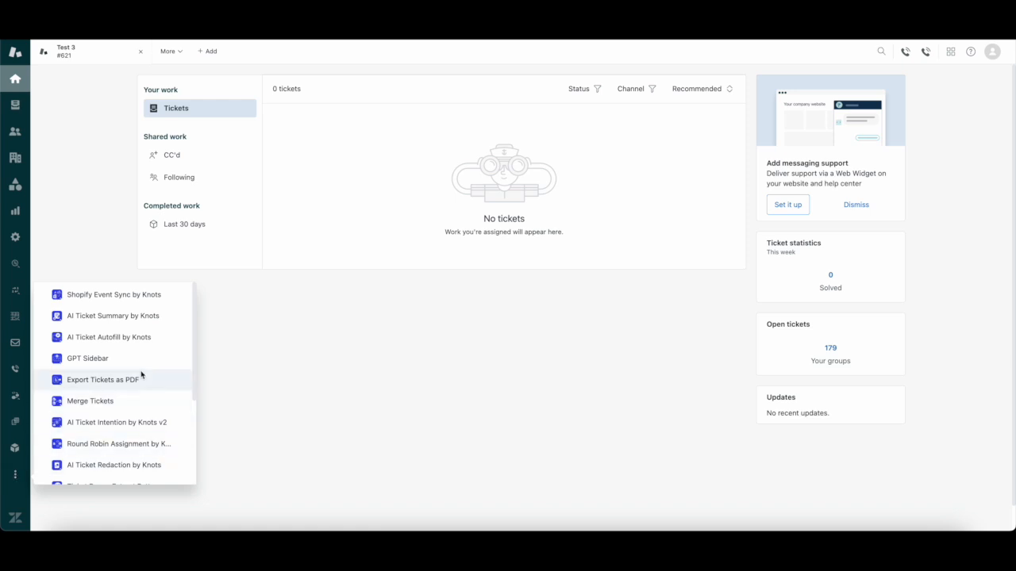
{"action": "scroll", "coordinate": [141, 374], "scroll_direction": "down", "scroll_amount": 3}
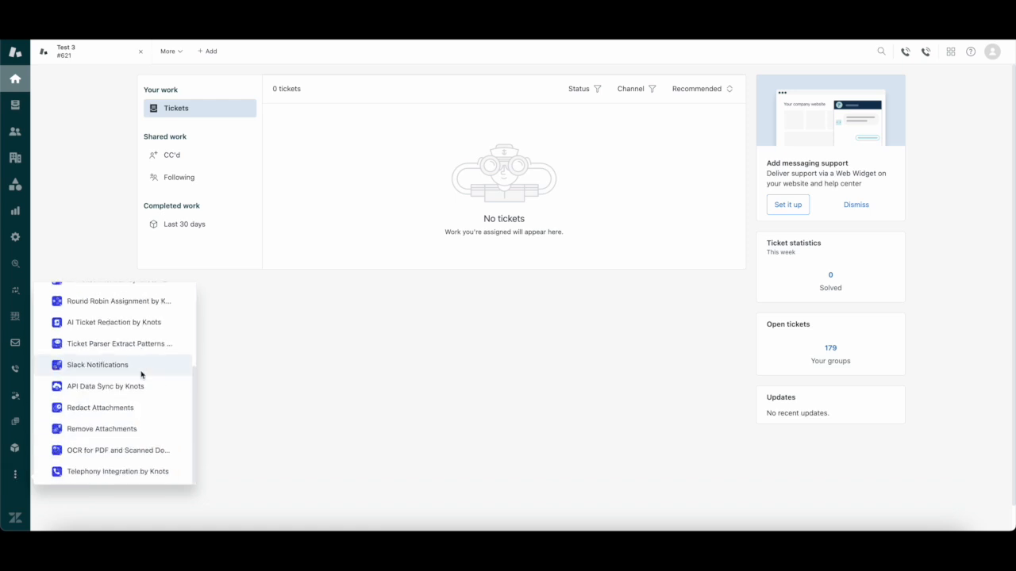
{"action": "left_click", "coordinate": [135, 386]}
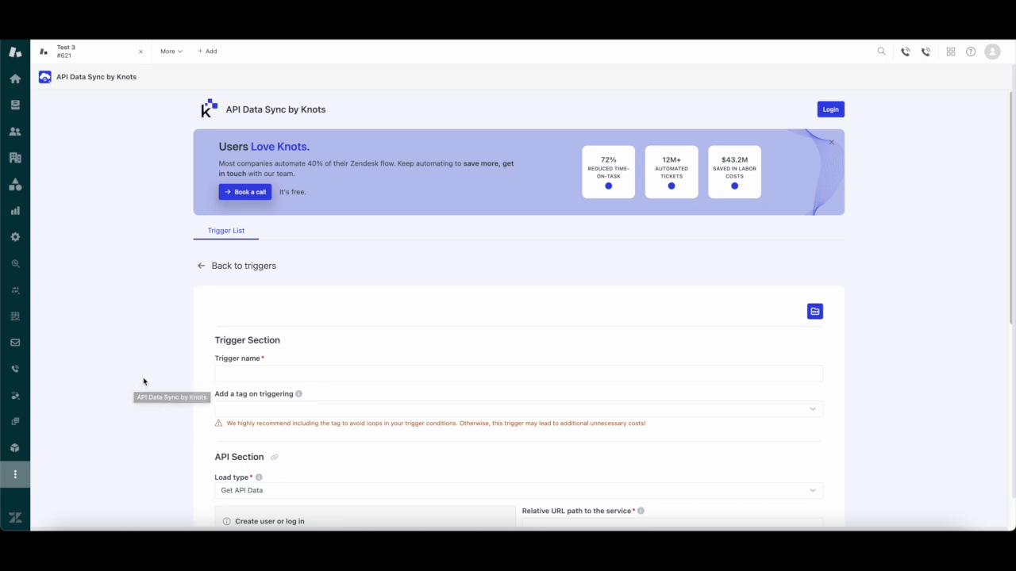
Log in to API Data Sync by Knots and open the connector setup on the Knots platform.
{"action": "left_click", "coordinate": [830, 110]}
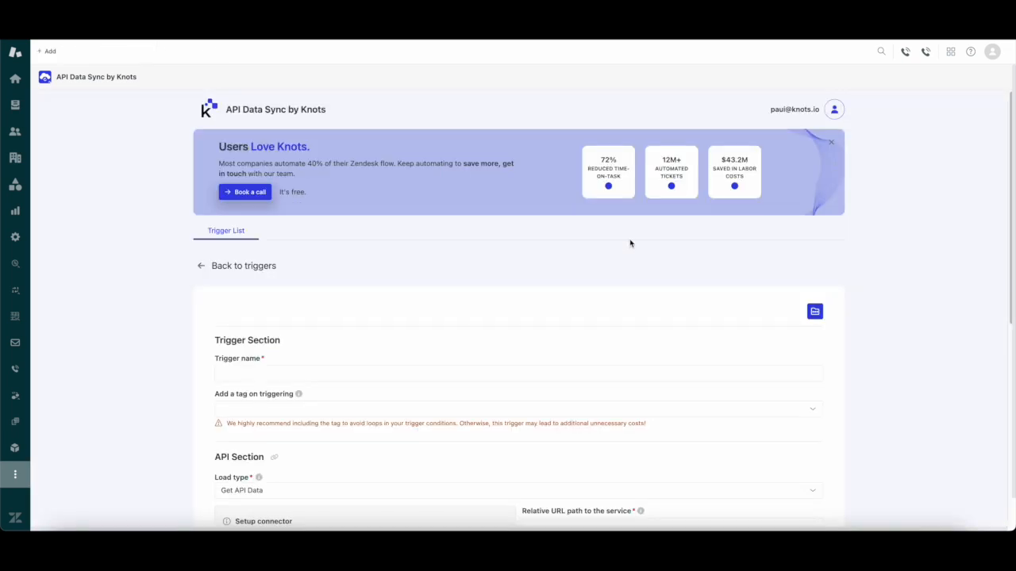
{"action": "scroll", "coordinate": [443, 366], "scroll_direction": "down", "scroll_amount": 2}
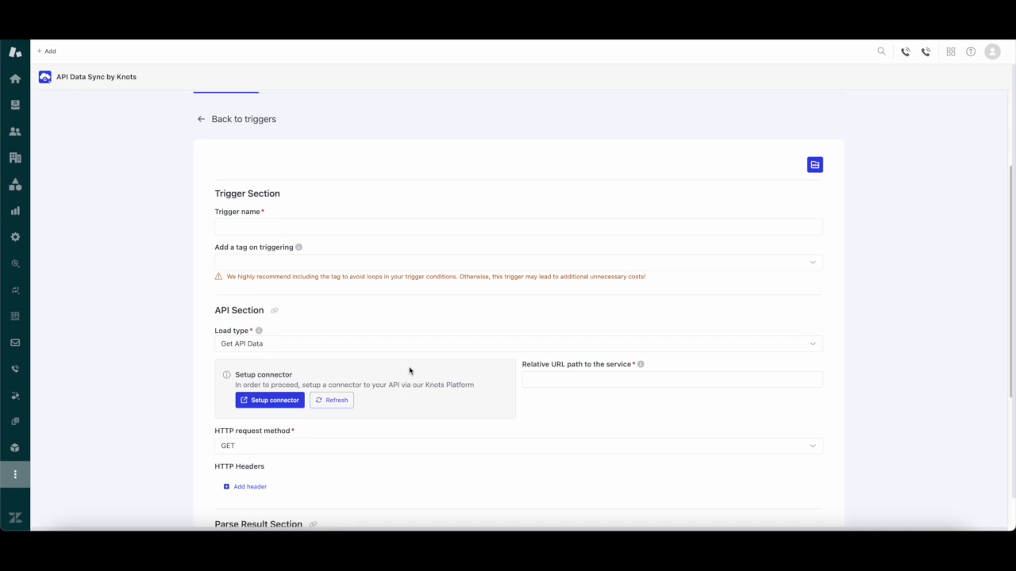
{"action": "left_click", "coordinate": [294, 401]}
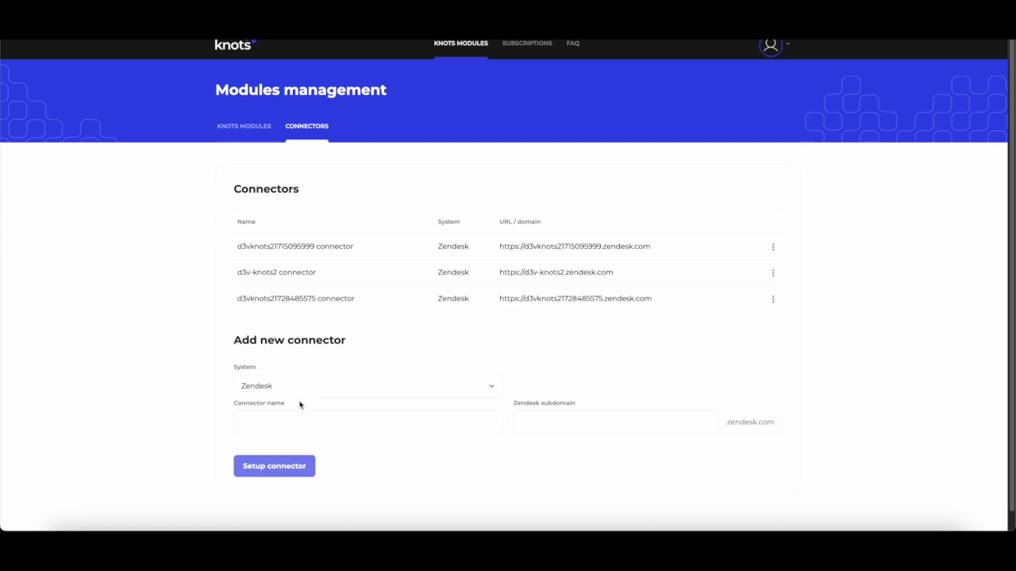
Select the Generic system for the new connector, fill in the saved password, and name the connector API Data Sync Demo.
{"action": "left_click", "coordinate": [314, 387]}
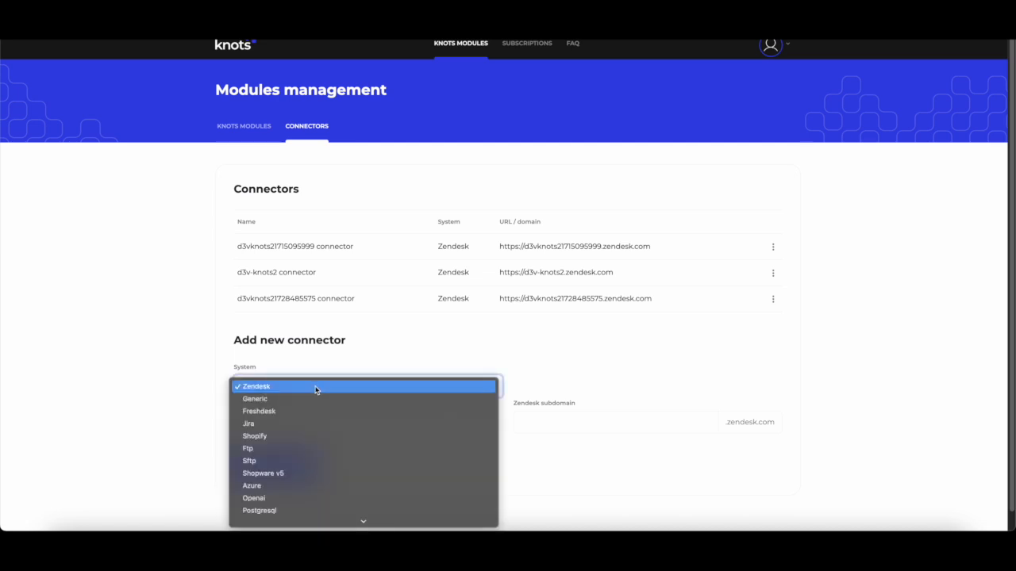
{"action": "scroll", "coordinate": [315, 390], "scroll_direction": "down", "scroll_amount": 2}
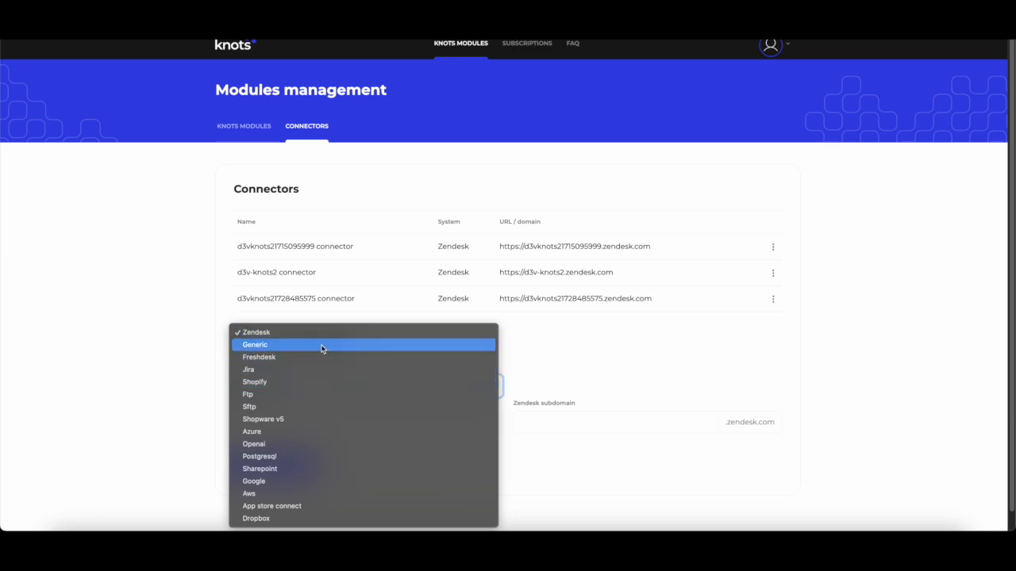
{"action": "left_click", "coordinate": [321, 347]}
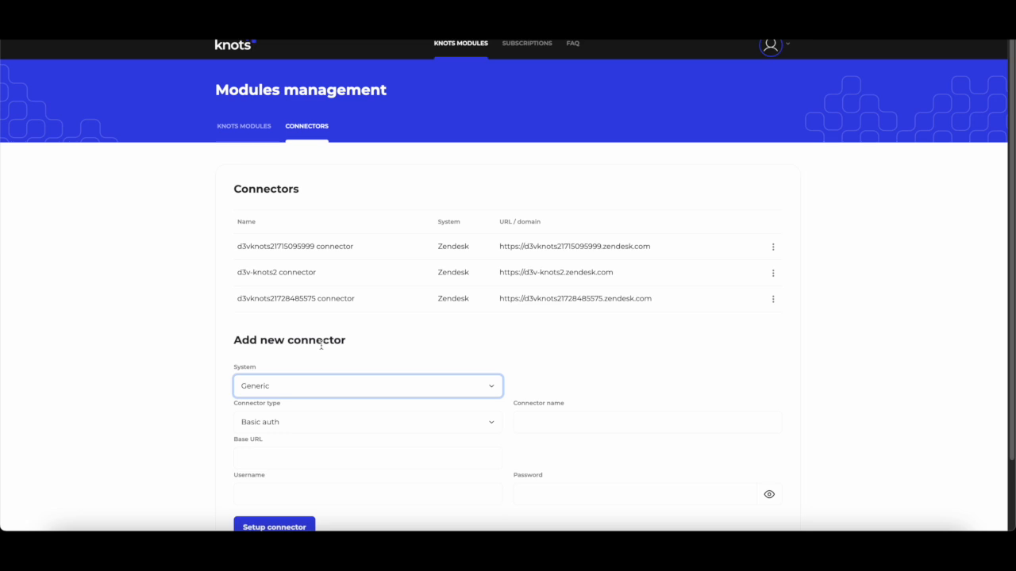
{"action": "scroll", "coordinate": [322, 347], "scroll_direction": "down", "scroll_amount": 1}
{"action": "left_click", "coordinate": [558, 421]}
{"action": "type", "text": "•••••••"}
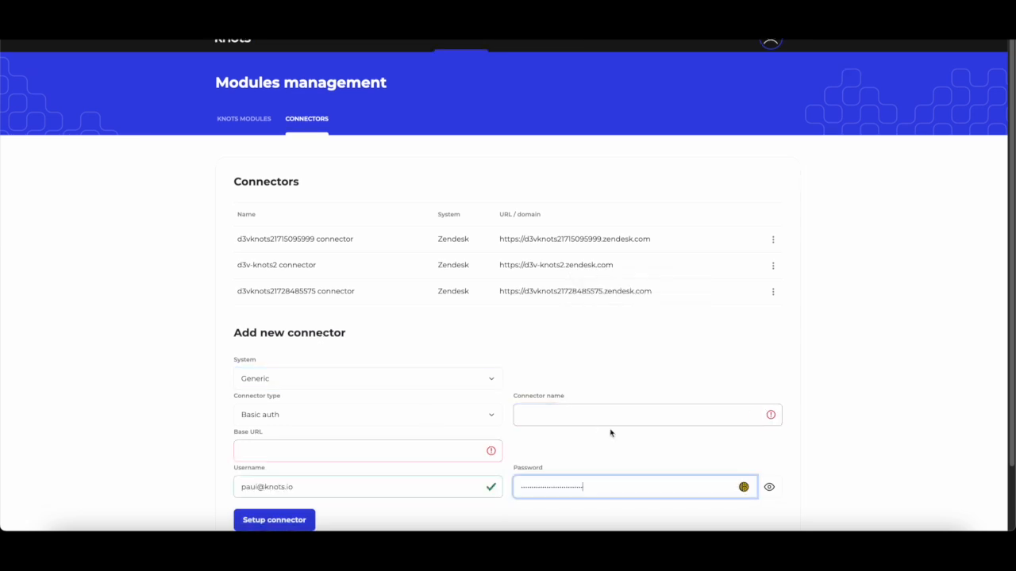
{"action": "left_click", "coordinate": [611, 416]}
{"action": "type", "text": "API Data Sync Demo"}
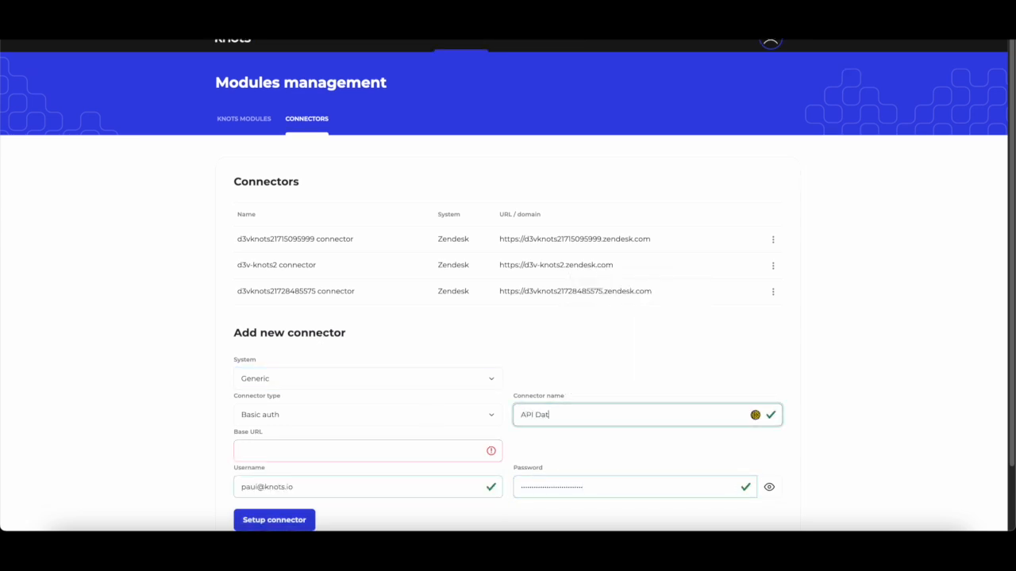
{"action": "left_click", "coordinate": [443, 456]}
{"action": "type", "text": "https://"}
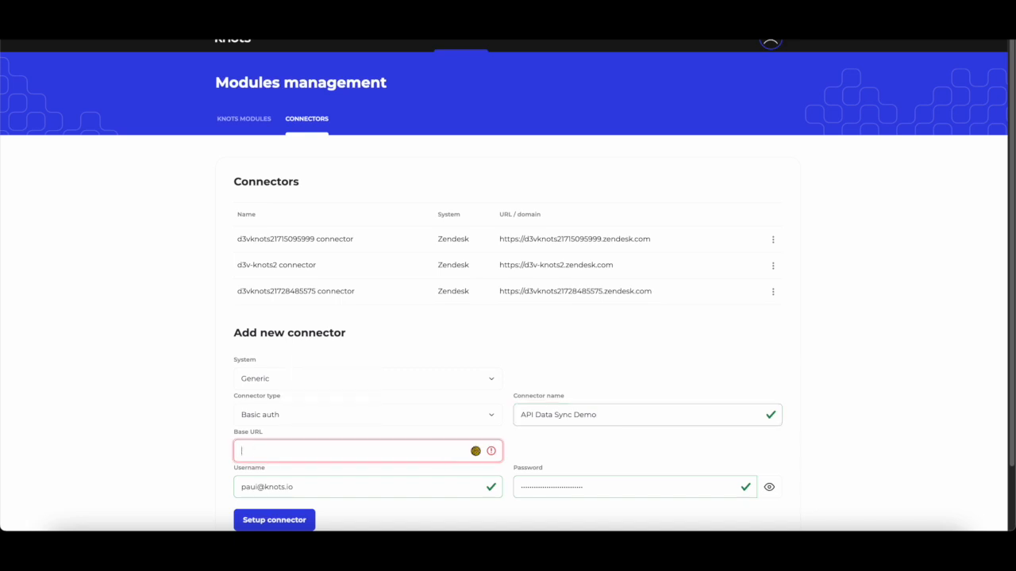
{"action": "type", "text": "knots.testapi.com"}
{"action": "key", "text": "Tab"}
{"action": "type", "text": "Knots User"}
{"action": "key", "text": "Tab"}
{"action": "type", "text": "********************"}
{"action": "scroll", "coordinate": [404, 487], "scroll_direction": "down", "scroll_amount": 1}
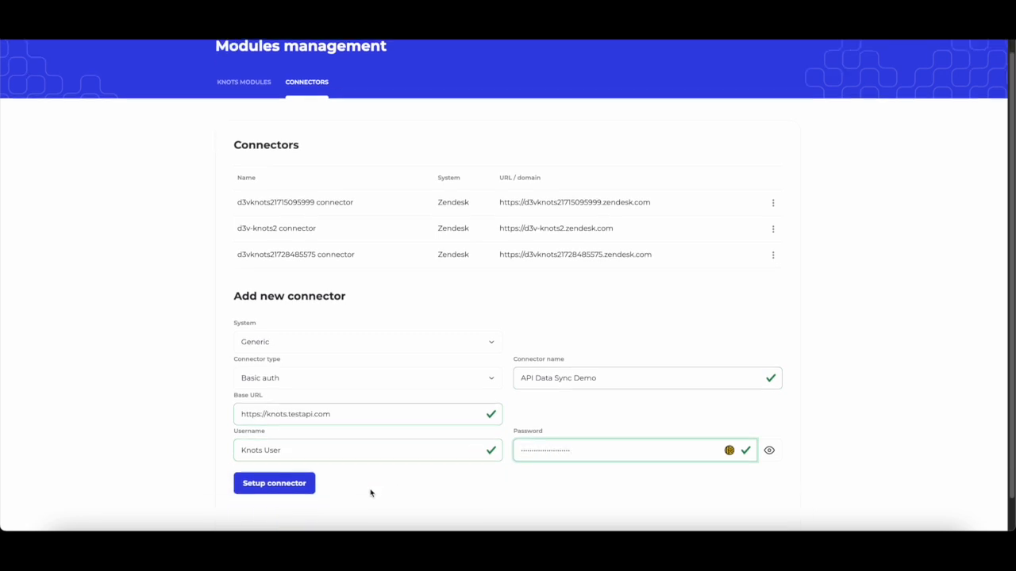
{"action": "left_click", "coordinate": [284, 489]}
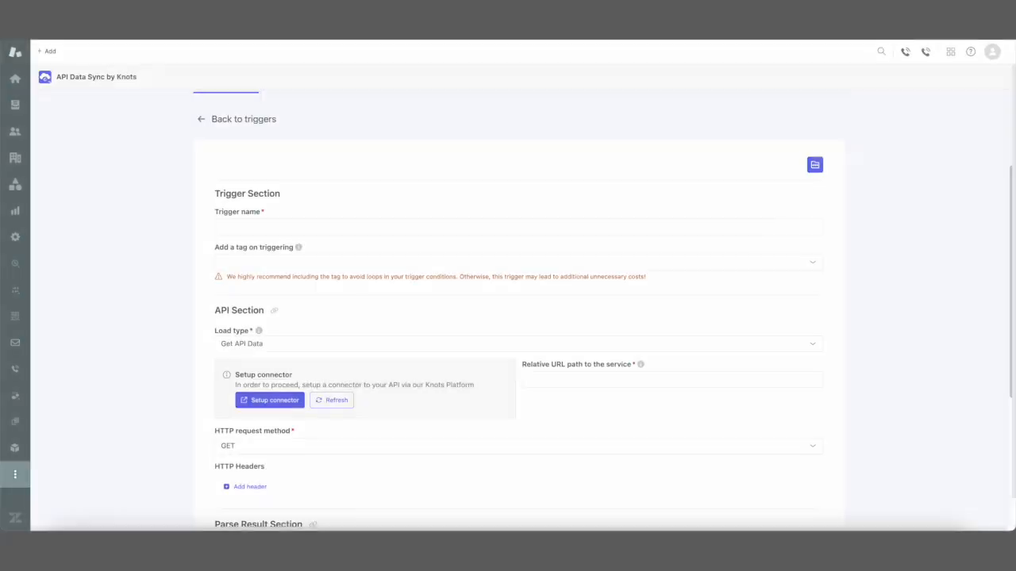
Refresh the connectors in the Zendesk app's trigger form and select the API Data Sync Demo connector.
{"action": "left_click", "coordinate": [337, 400]}
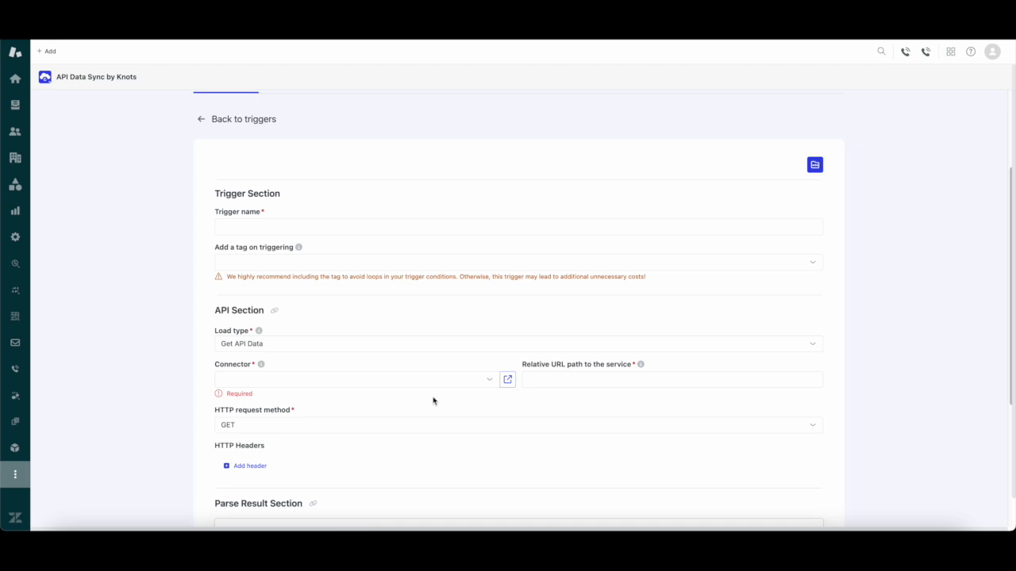
{"action": "left_click", "coordinate": [446, 380]}
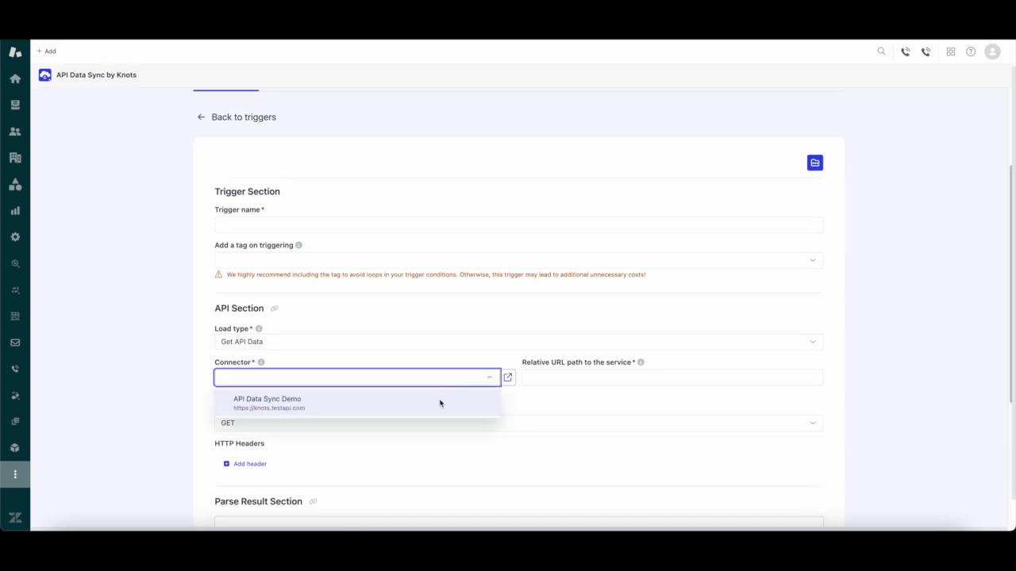
{"action": "left_click", "coordinate": [440, 403]}
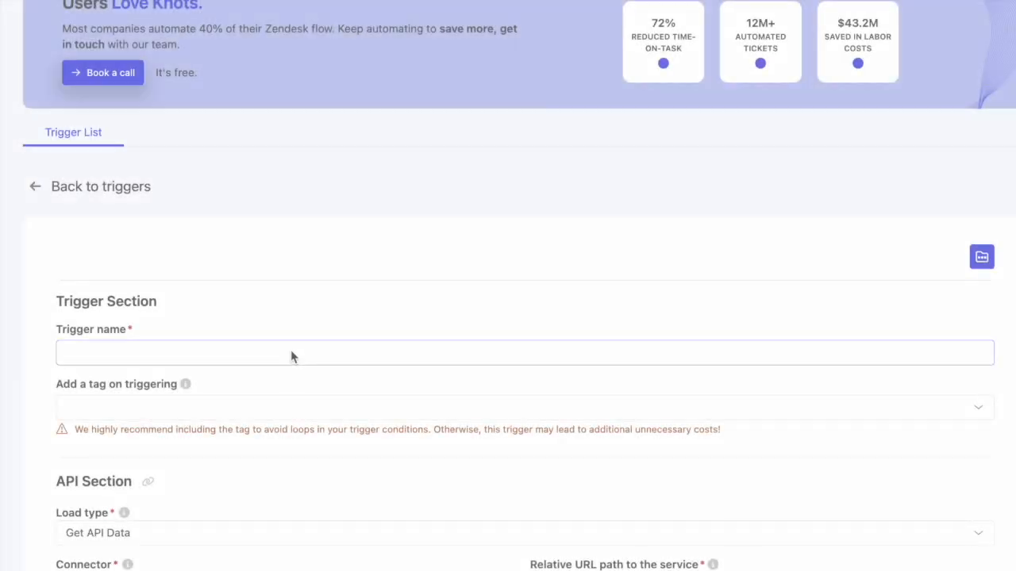
Name the trigger API Data Sync Demo and set its triggering tag to api_data_sync_started.
{"action": "left_click", "coordinate": [366, 227]}
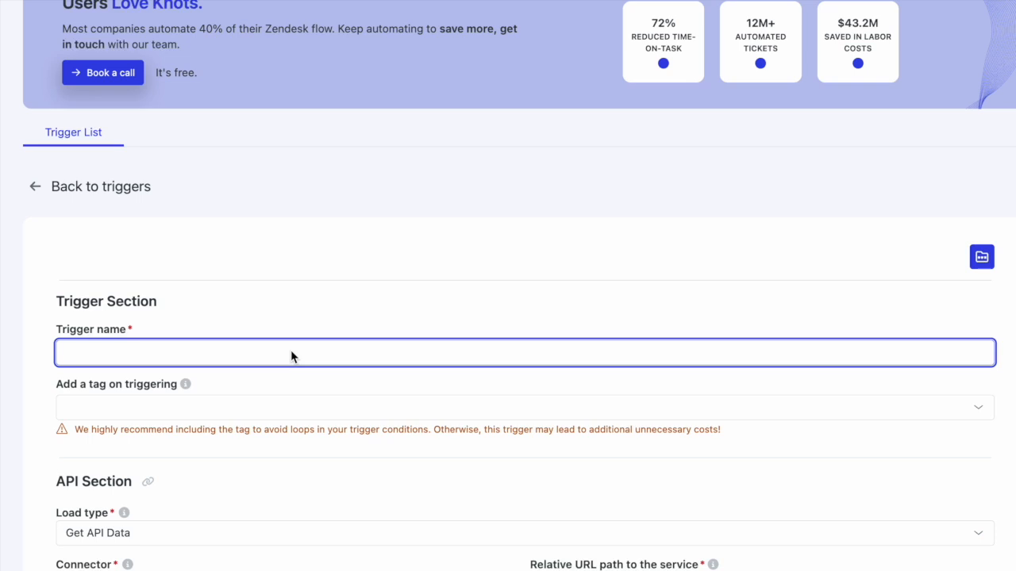
{"action": "type", "text": "API Data Sync Demo"}
{"action": "left_click", "coordinate": [275, 407]}
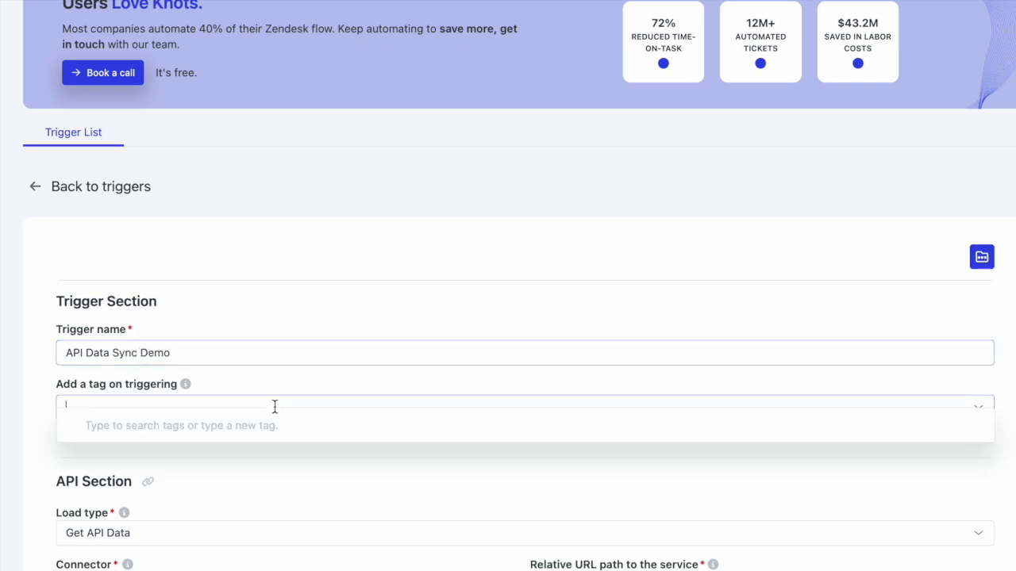
{"action": "type", "text": "api_dat"}
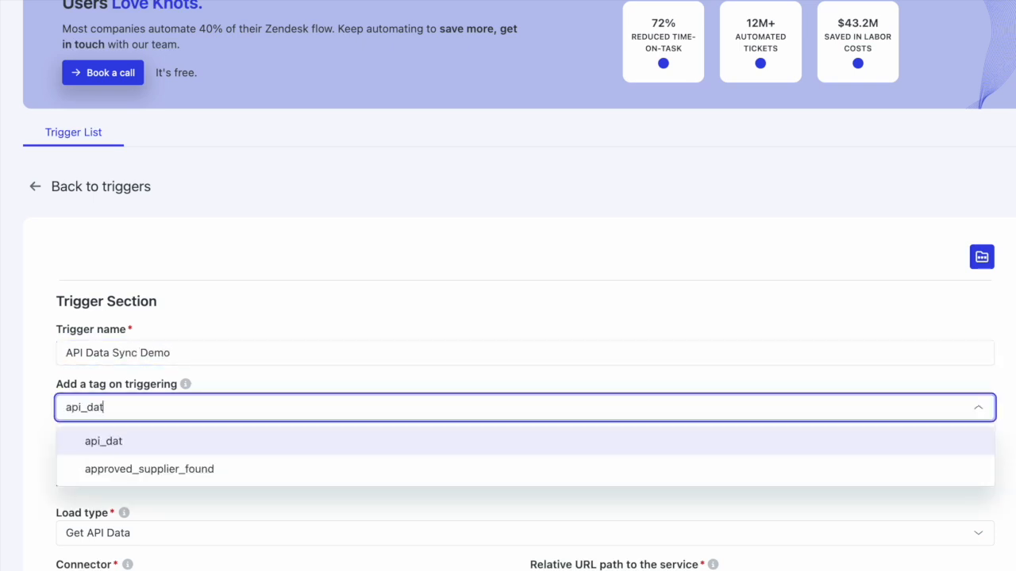
{"action": "type", "text": "a_sync_started"}
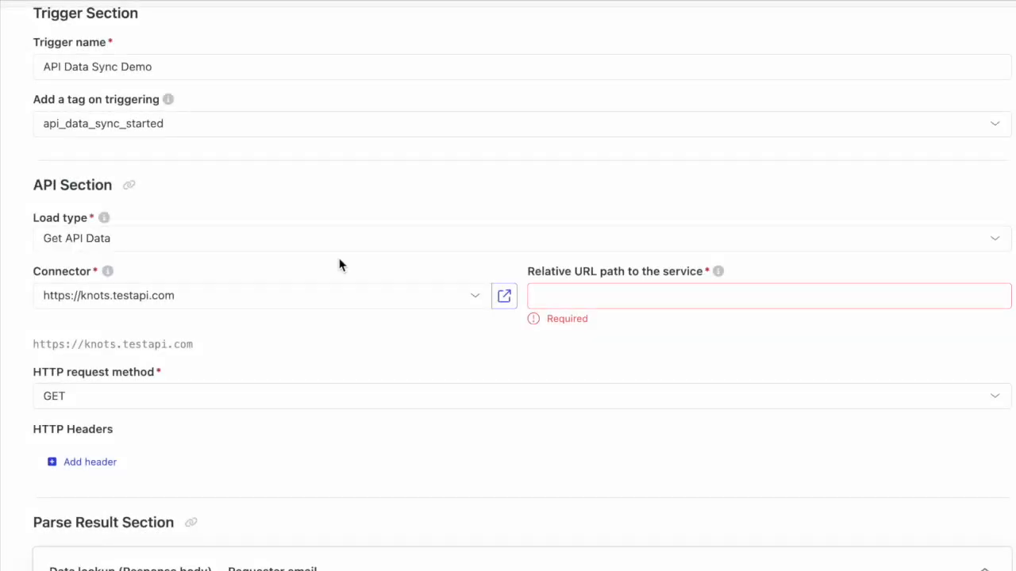
Keep the Get API Data load type and set the relative URL path to /api/customer-data?email={{ticket.requester.email}}&name={{ticket.requester.name}}&telefon={{ticket.requester.phone}}&id={{ ticket.requester.custom_fields.custom_user_info }}.
{"action": "left_click", "coordinate": [349, 240]}
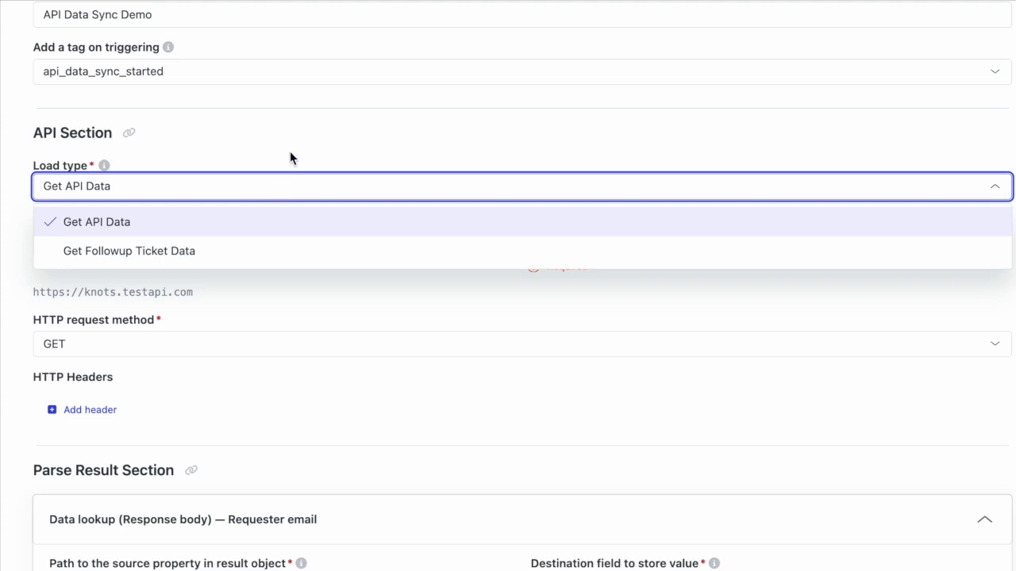
{"action": "left_click", "coordinate": [290, 151]}
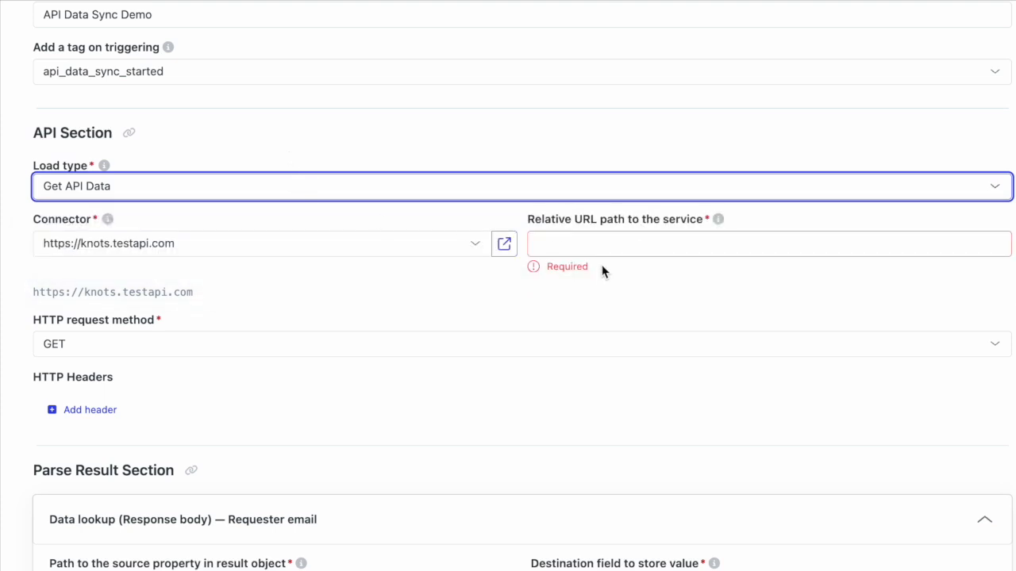
{"action": "left_click", "coordinate": [610, 243]}
{"action": "type", "text": "/api/customer-data?email={{ticket.requester.email}}&name={{ticket.requester.name}}&telefon={{ticket.requester.phone}}&id={{ ticket.requester.custom_fields.custom_user_info }}"}
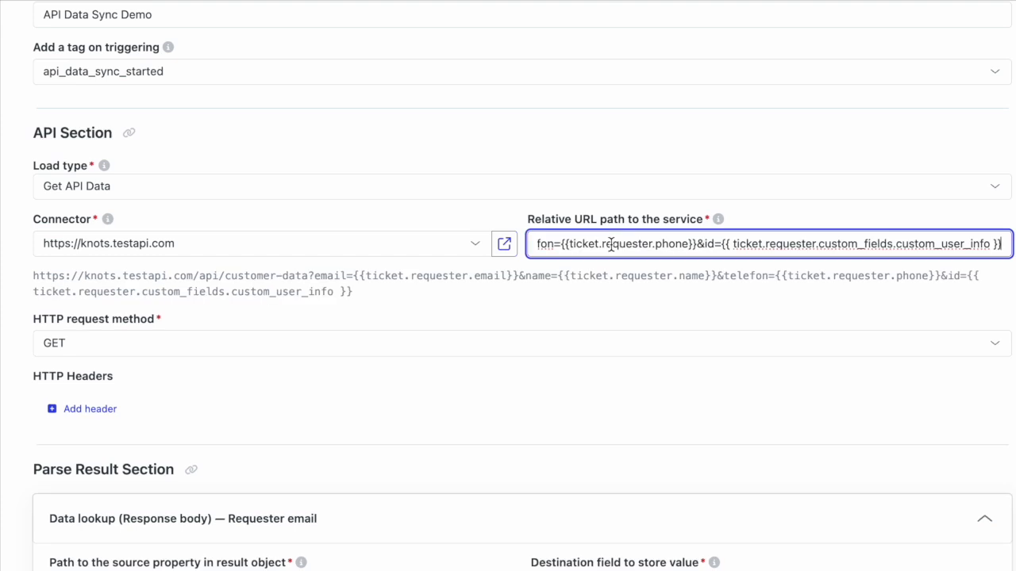
{"action": "left_click", "coordinate": [585, 305]}
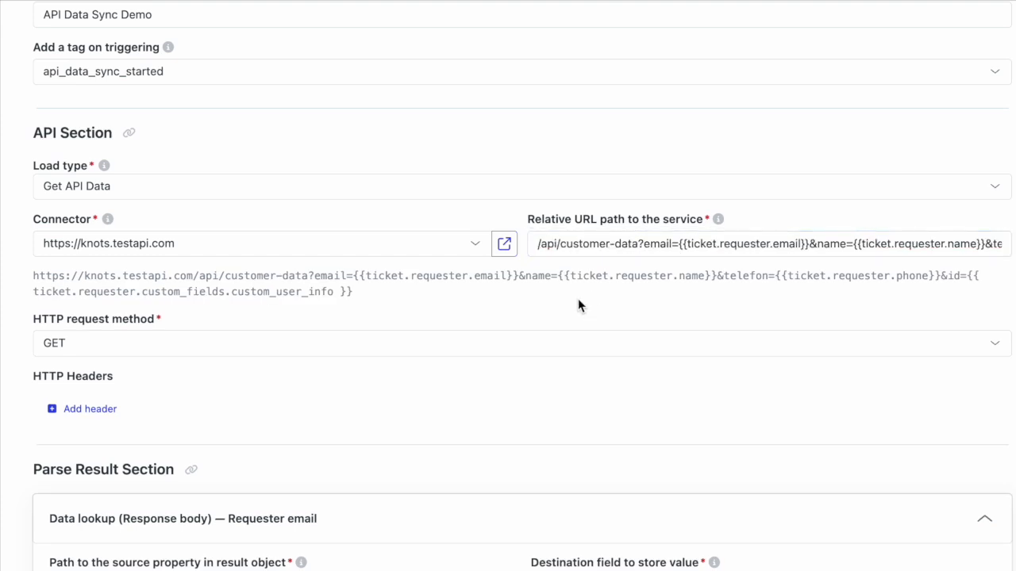
{"action": "left_click", "coordinate": [362, 344]}
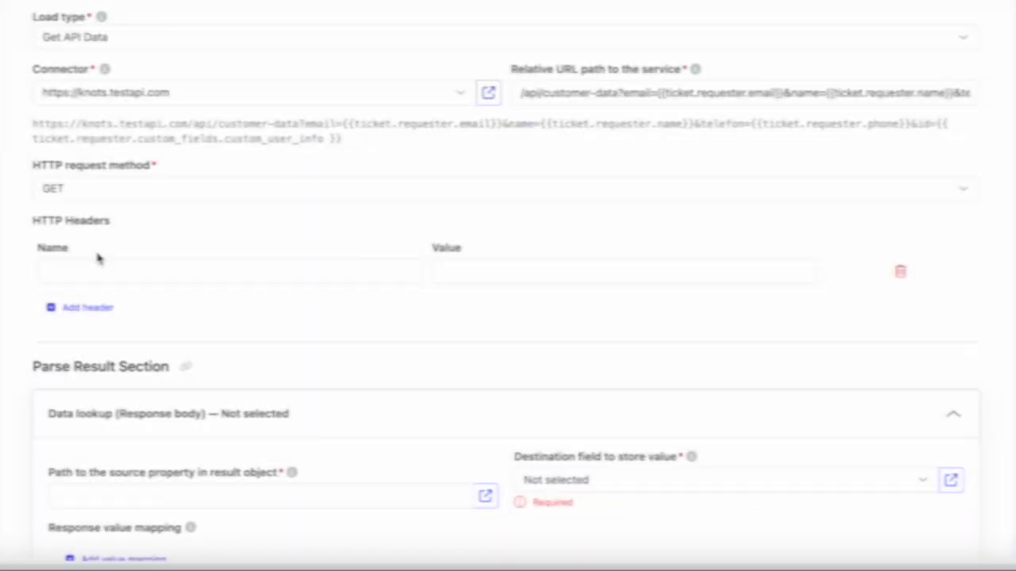
{"action": "left_click", "coordinate": [252, 272]}
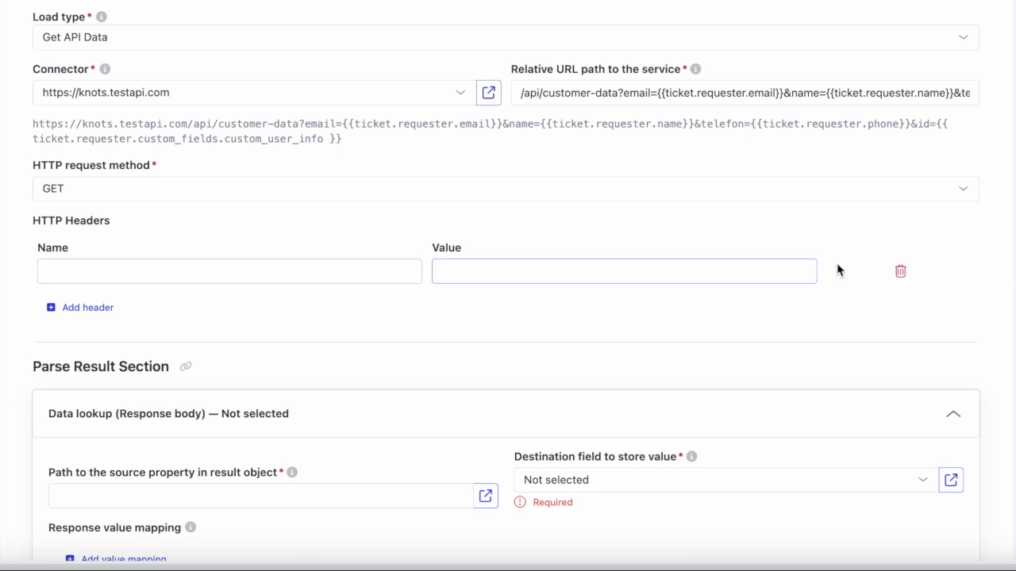
{"action": "left_click", "coordinate": [901, 271]}
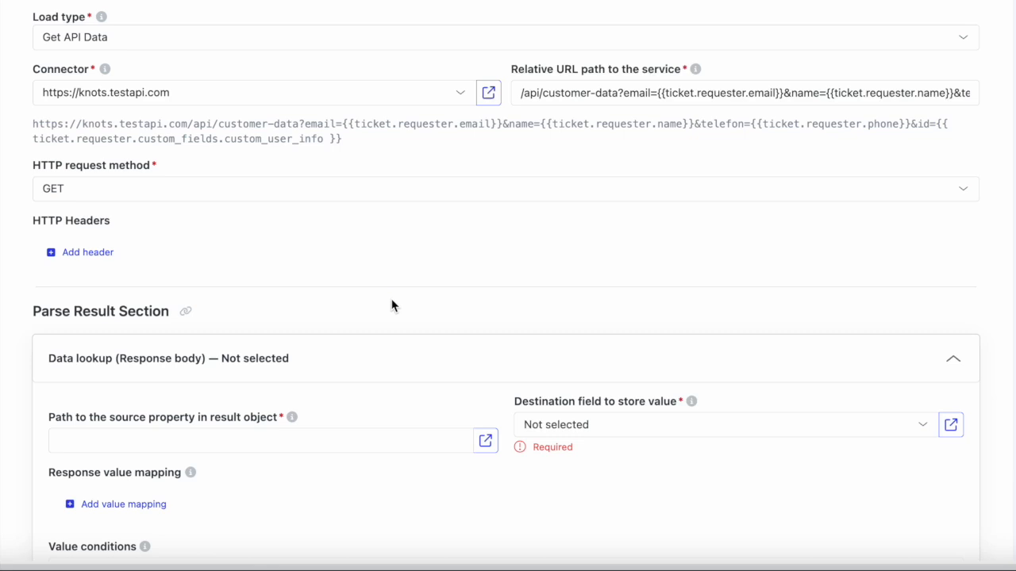
Set the data lookup's path to the source property to data.user.email.
{"action": "scroll", "coordinate": [391, 308], "scroll_direction": "down", "scroll_amount": 1}
{"action": "left_click", "coordinate": [365, 406]}
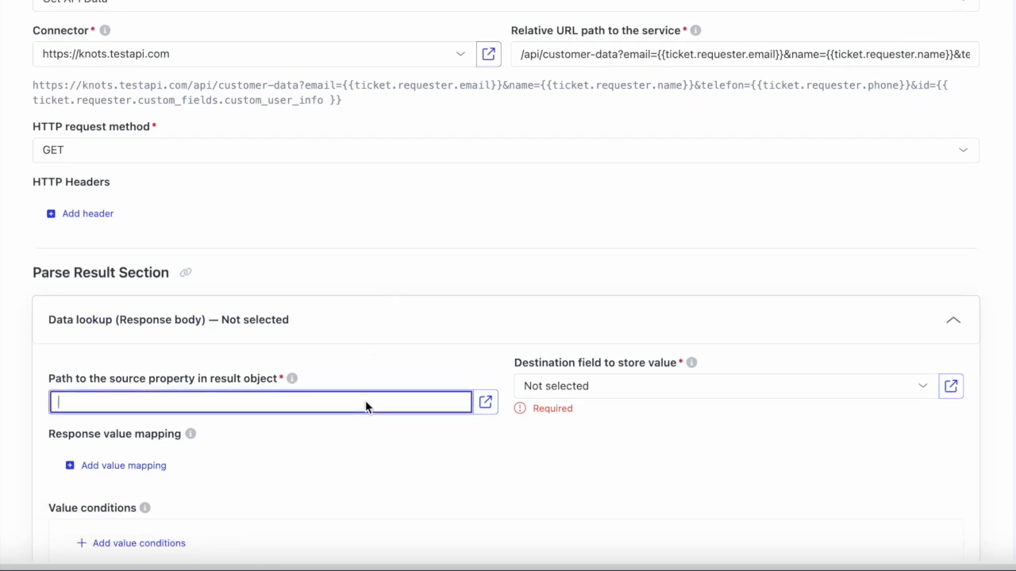
{"action": "type", "text": "data.user.emial"}
{"action": "key", "text": "BackSpace"}
{"action": "key", "text": "BackSpace"}
{"action": "key", "text": "BackSpace"}
{"action": "type", "text": "ail"}
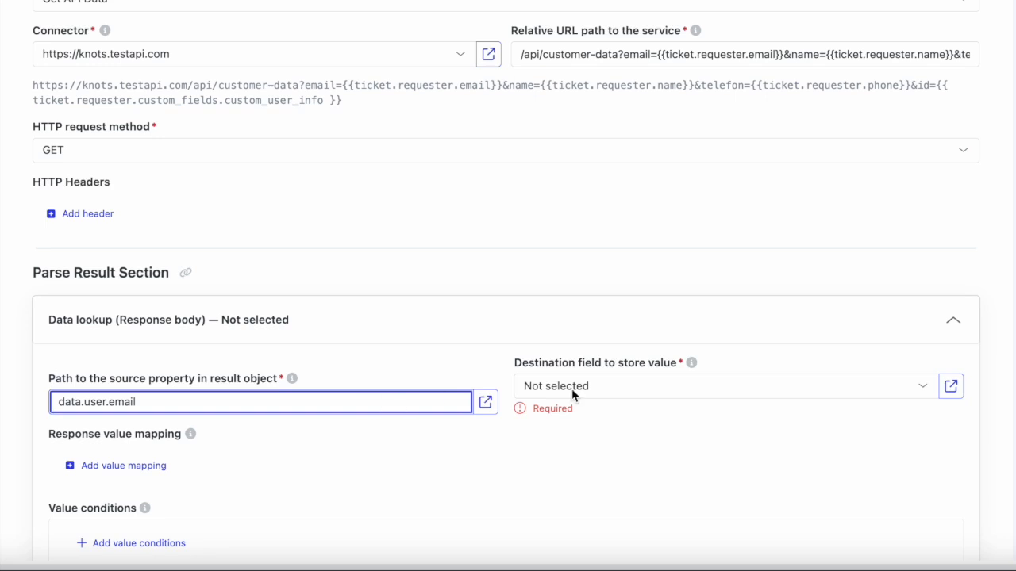
Set the data lookup's destination field to the requester's Requester email field.
{"action": "left_click", "coordinate": [760, 385]}
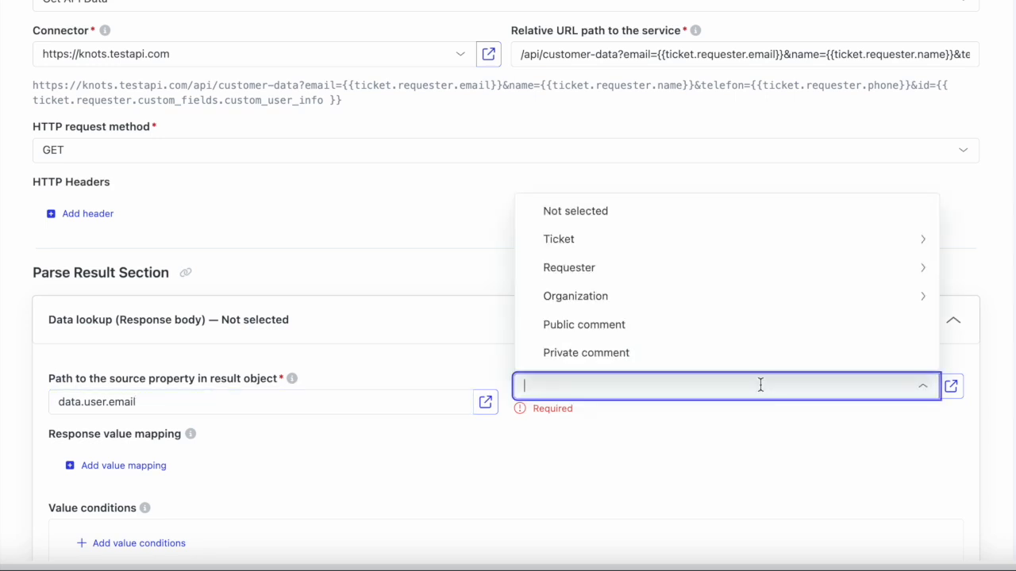
{"action": "left_click", "coordinate": [623, 262]}
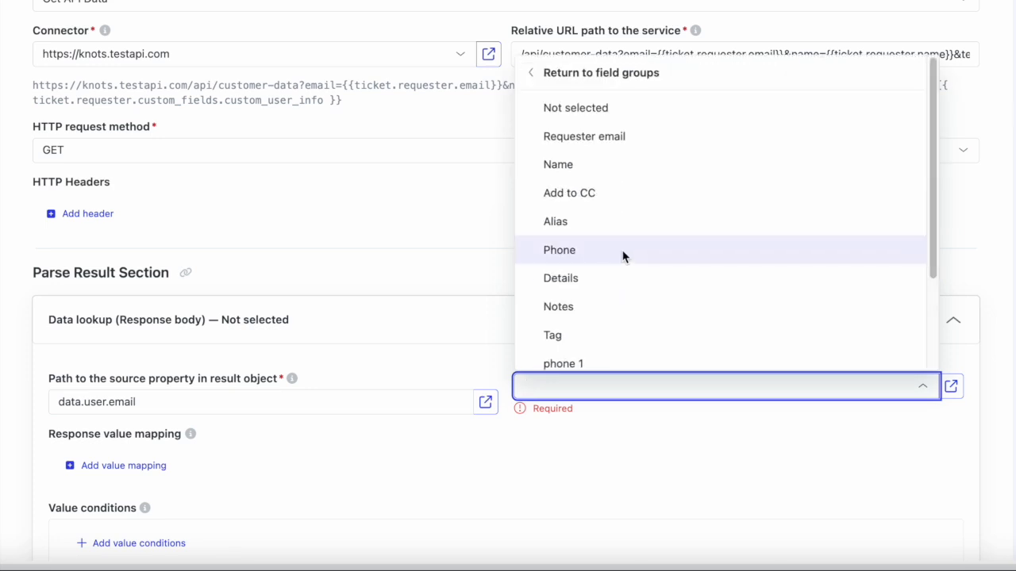
{"action": "left_click", "coordinate": [638, 149]}
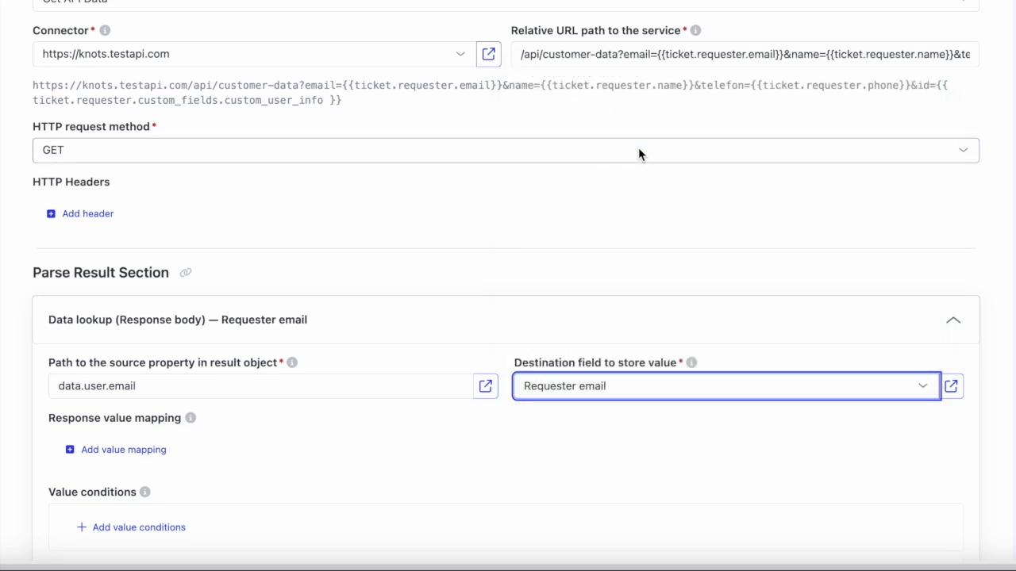
{"action": "scroll", "coordinate": [317, 254], "scroll_direction": "down", "scroll_amount": 1}
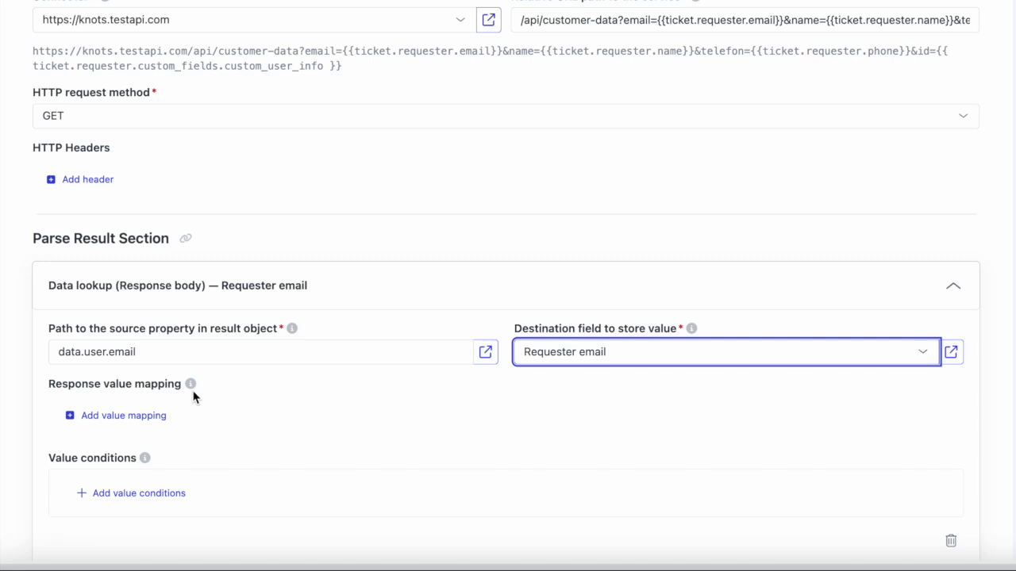
{"action": "mouse_move", "coordinate": [192, 388]}
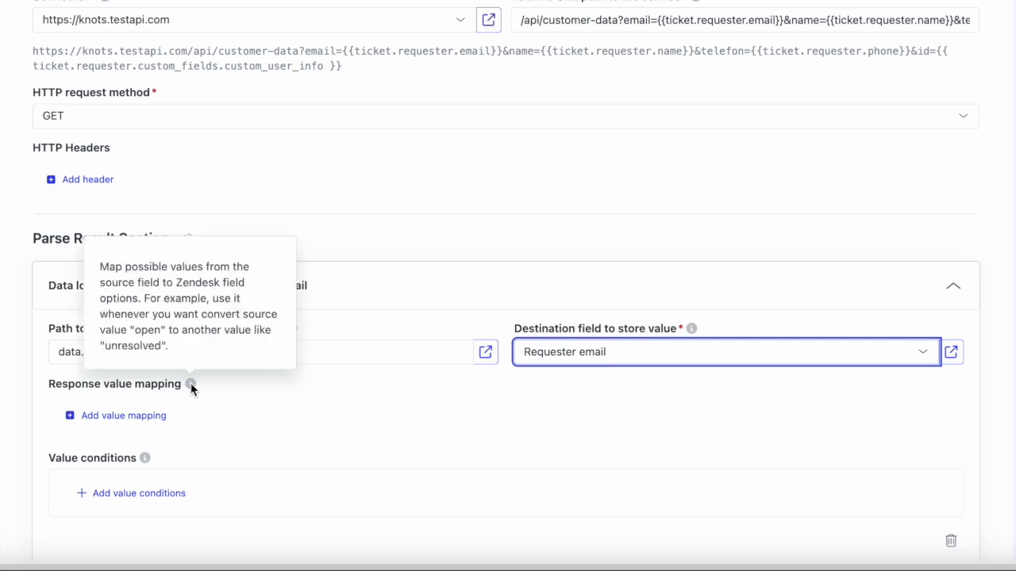
{"action": "left_click", "coordinate": [140, 415]}
{"action": "scroll", "coordinate": [143, 416], "scroll_direction": "down", "scroll_amount": 1}
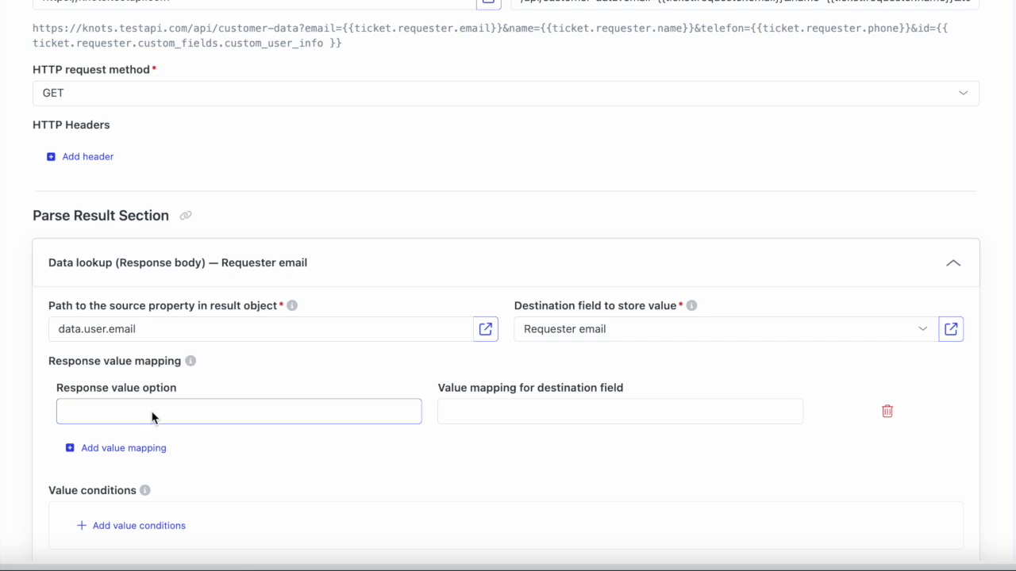
{"action": "left_click", "coordinate": [887, 411]}
{"action": "mouse_move", "coordinate": [146, 437]}
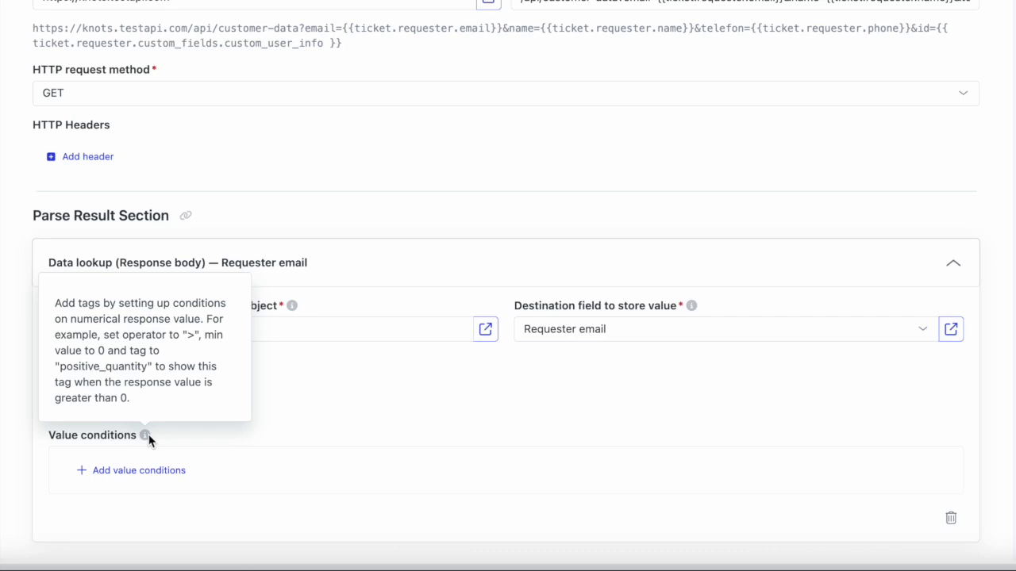
{"action": "left_click", "coordinate": [149, 469]}
{"action": "scroll", "coordinate": [361, 429], "scroll_direction": "down", "scroll_amount": 5}
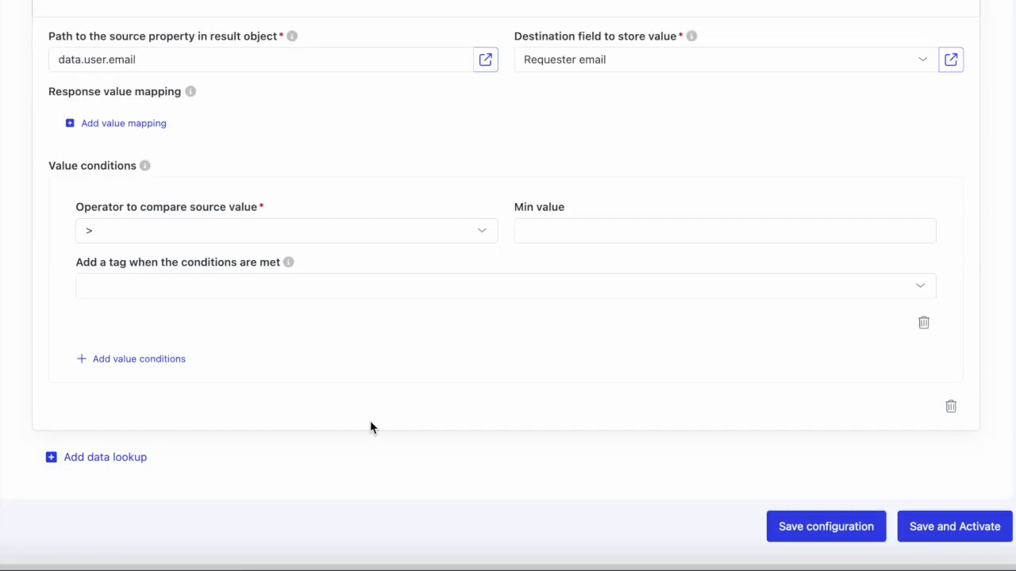
{"action": "left_click", "coordinate": [329, 236]}
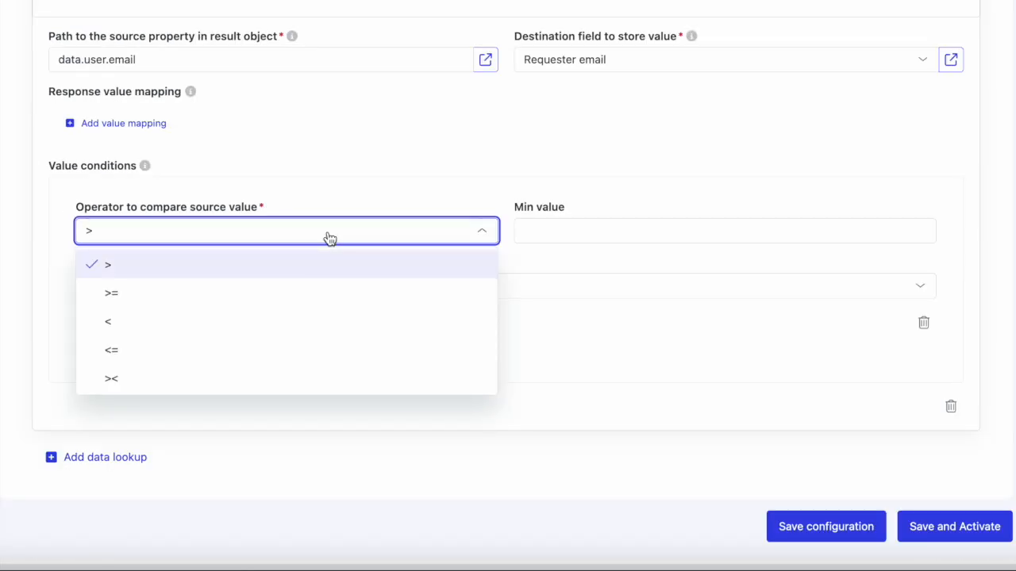
{"action": "left_click", "coordinate": [526, 332]}
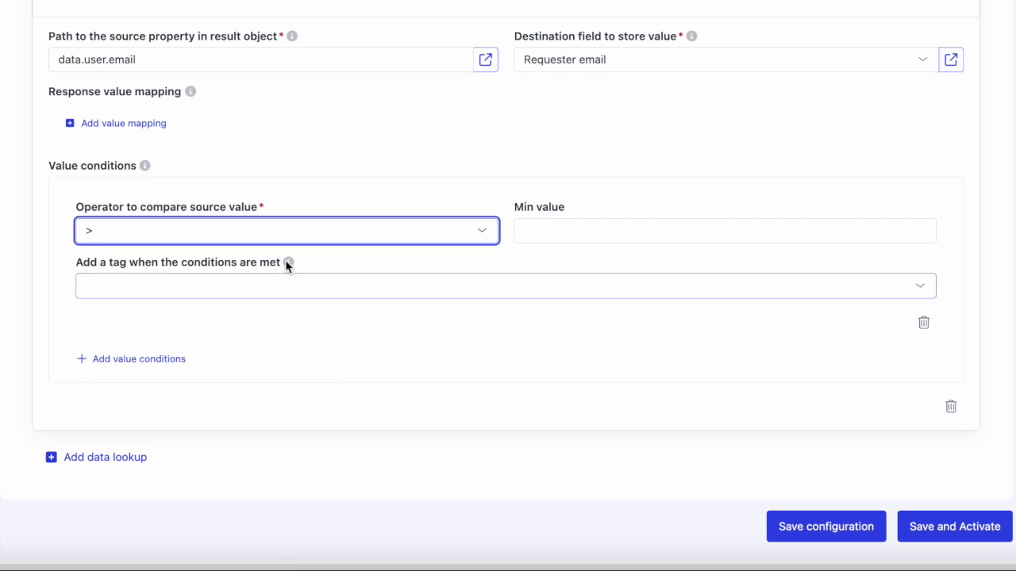
{"action": "mouse_move", "coordinate": [285, 261]}
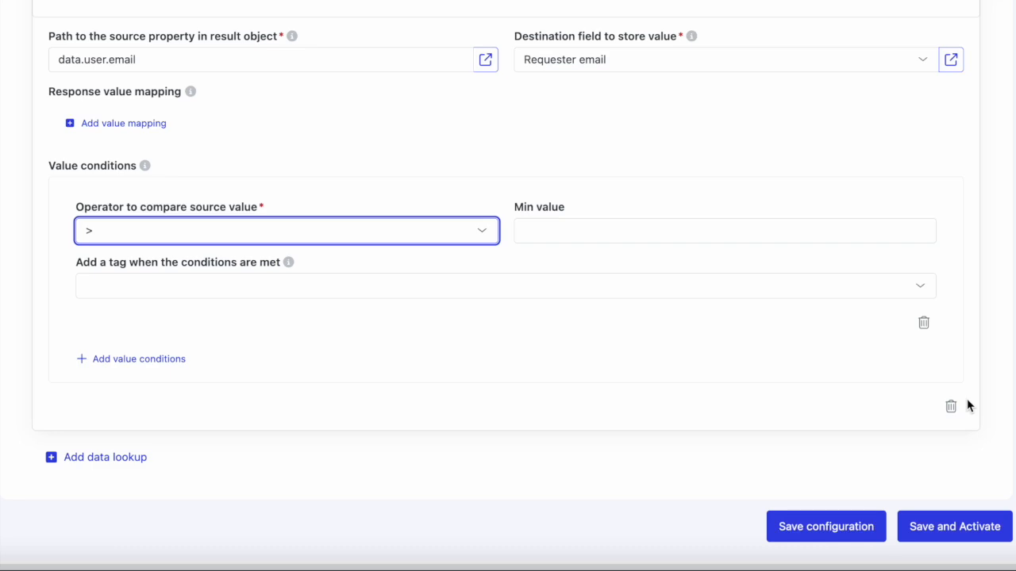
{"action": "left_click", "coordinate": [924, 322]}
Save the API Data Sync Demo trigger and open its Zendesk trigger configuration.
{"action": "left_click", "coordinate": [952, 460]}
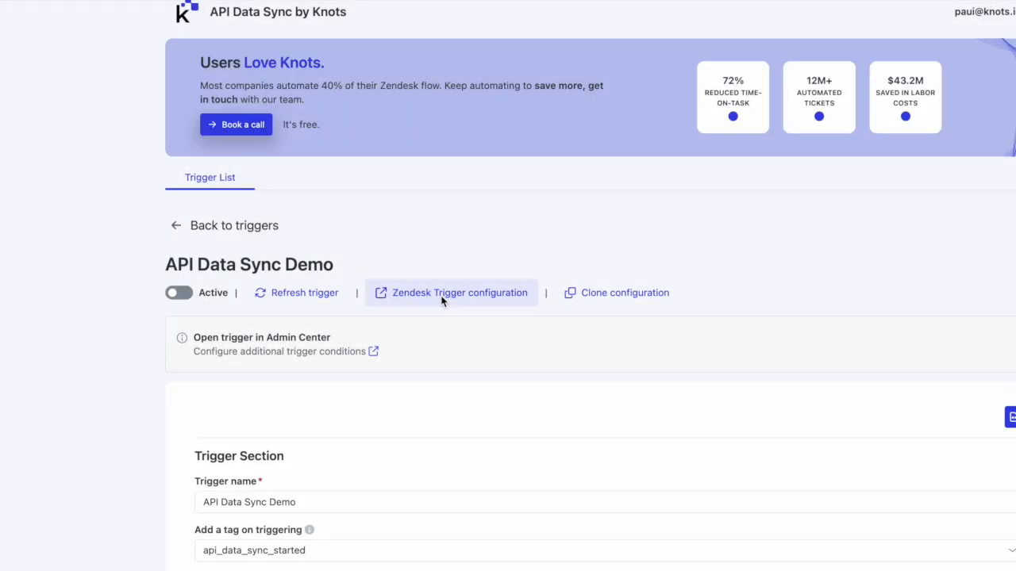
{"action": "left_click", "coordinate": [442, 293]}
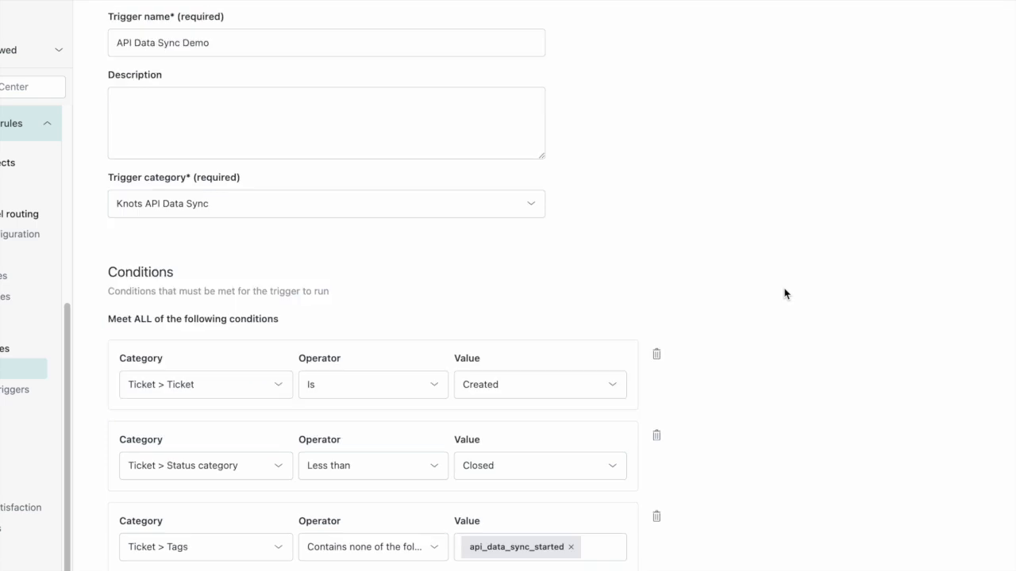
{"action": "scroll", "coordinate": [784, 293], "scroll_direction": "down", "scroll_amount": 2}
{"action": "left_click", "coordinate": [189, 426]}
{"action": "left_click", "coordinate": [252, 468]}
{"action": "type", "text": "tags"}
{"action": "left_click", "coordinate": [261, 492]}
{"action": "left_click", "coordinate": [360, 465]}
{"action": "left_click", "coordinate": [370, 494]}
{"action": "left_click", "coordinate": [496, 474]}
{"action": "left_click", "coordinate": [657, 430]}
Back in the API Data Sync app, activate the API Data Sync Demo trigger and update its configuration.
{"action": "scroll", "coordinate": [682, 437], "scroll_direction": "down", "scroll_amount": 8}
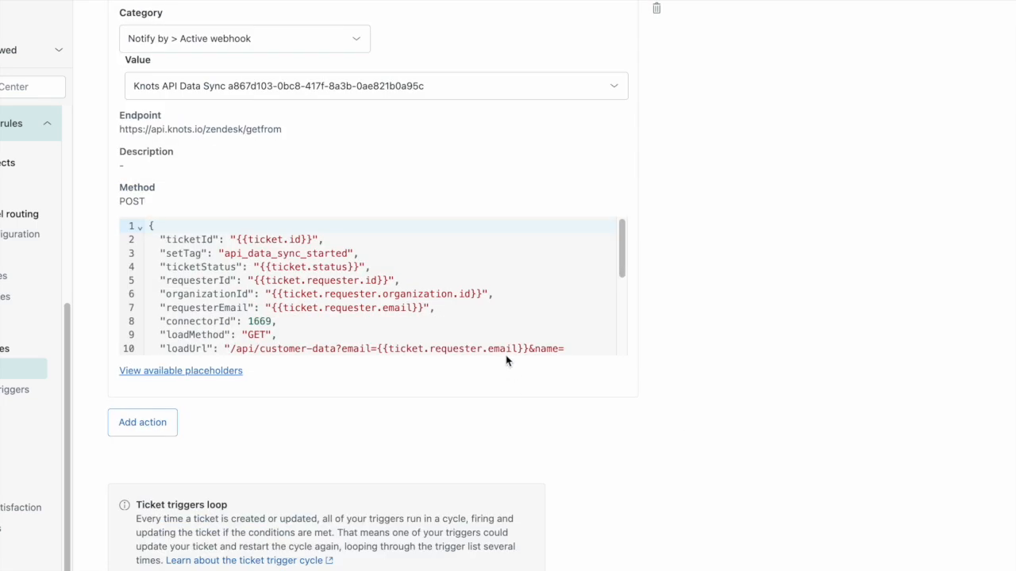
{"action": "scroll", "coordinate": [508, 341], "scroll_direction": "down", "scroll_amount": 3}
{"action": "scroll", "coordinate": [635, 410], "scroll_direction": "down", "scroll_amount": 1}
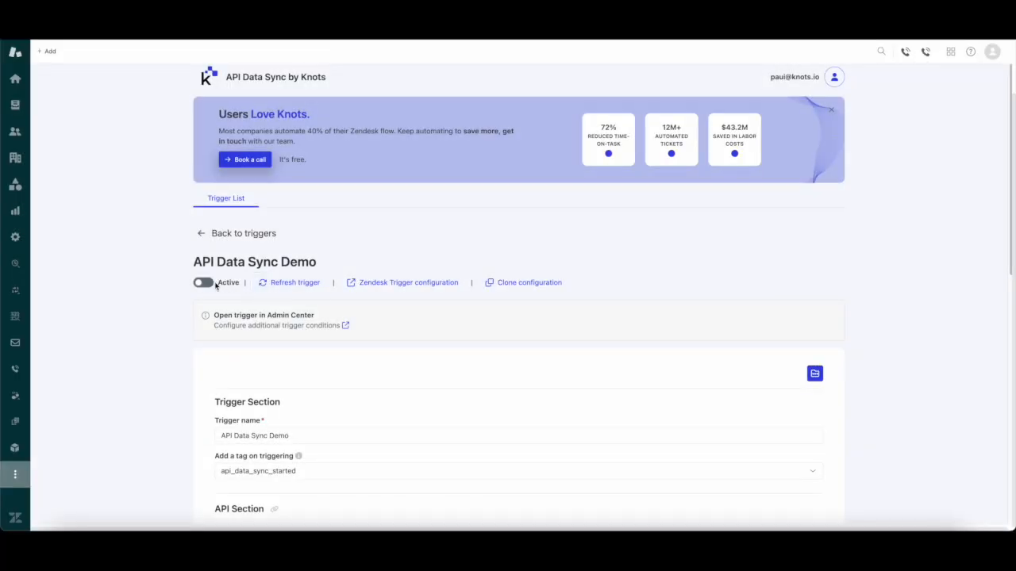
{"action": "left_click", "coordinate": [212, 285]}
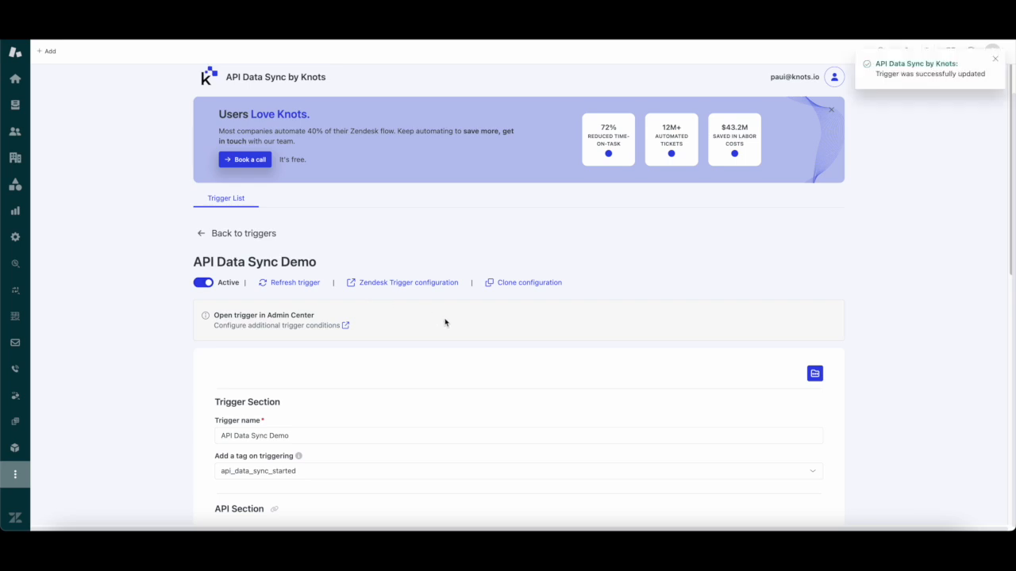
{"action": "scroll", "coordinate": [444, 322], "scroll_direction": "down", "scroll_amount": 10}
{"action": "left_click", "coordinate": [778, 460]}
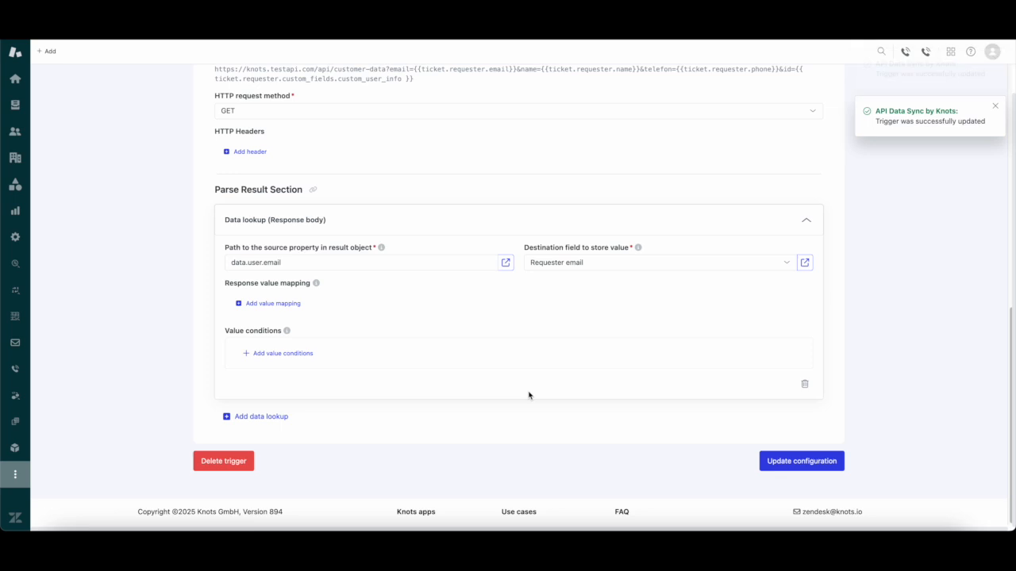
Send the email with subject I can't find my order number to the support address and open its new ticket among the unassigned tickets.
{"action": "scroll", "coordinate": [529, 396], "scroll_direction": "up", "scroll_amount": 10}
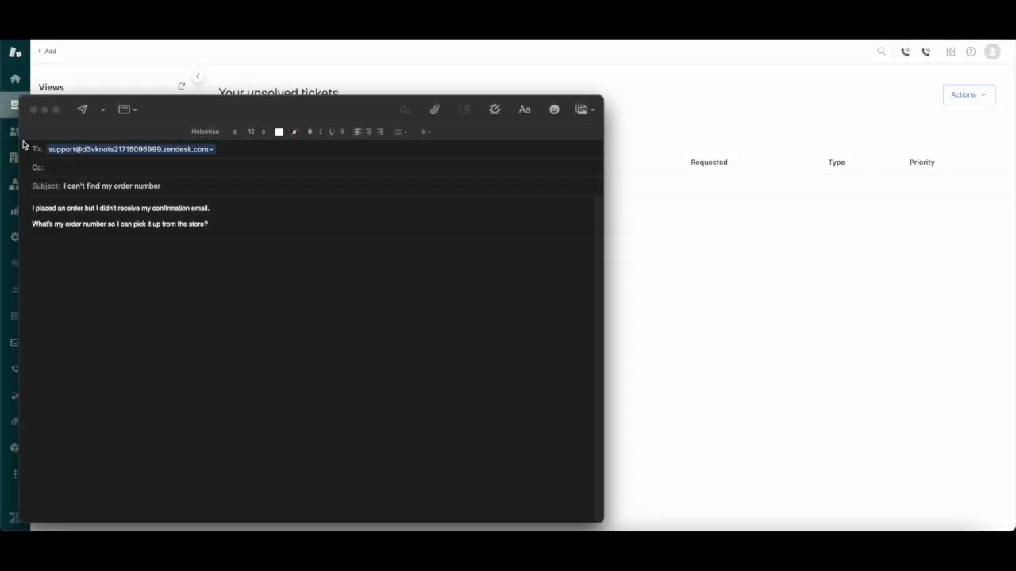
{"action": "left_click", "coordinate": [81, 111]}
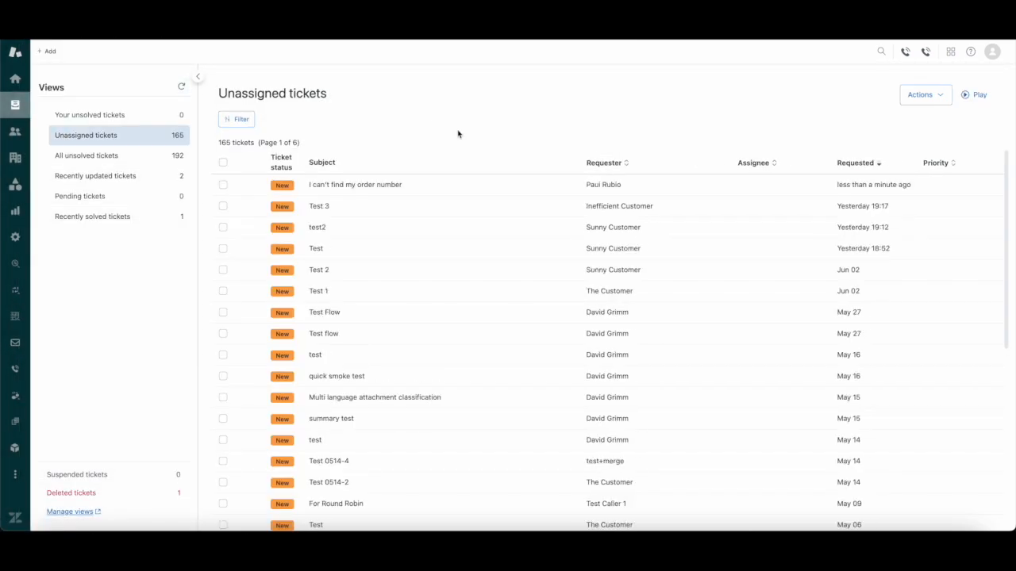
{"action": "left_click", "coordinate": [438, 188]}
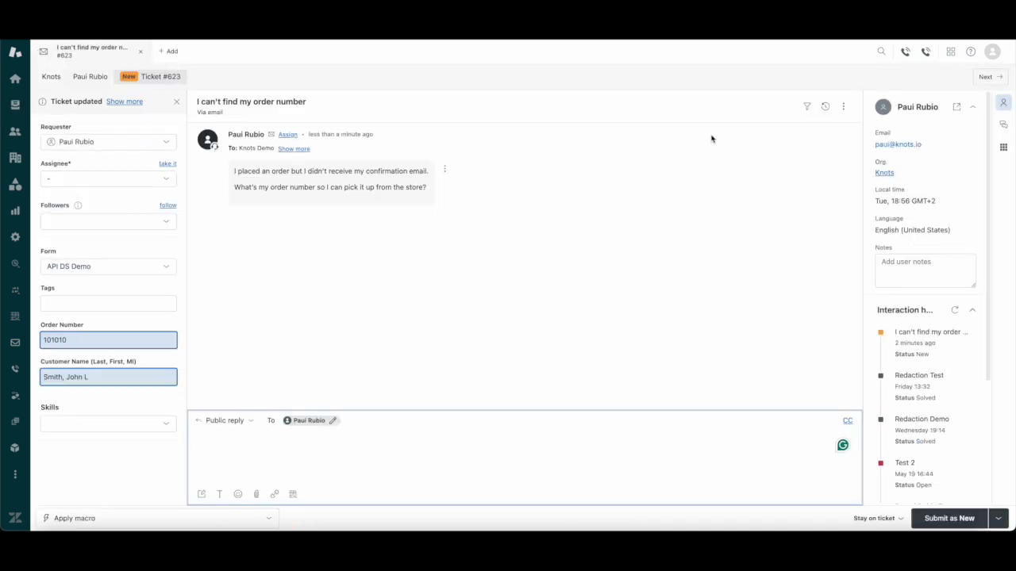